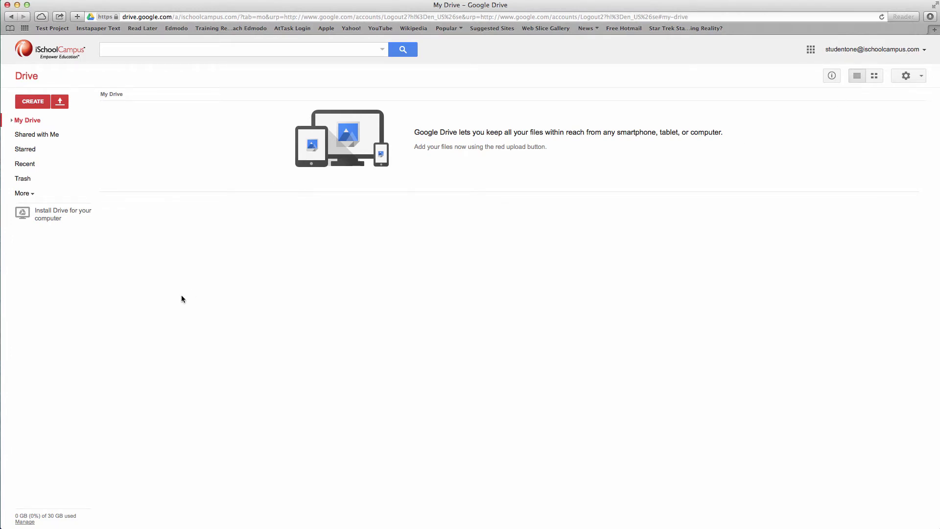
- Start a new folder from the Create menu in My Drive
{"action": "left_click", "coordinate": [33, 102]}
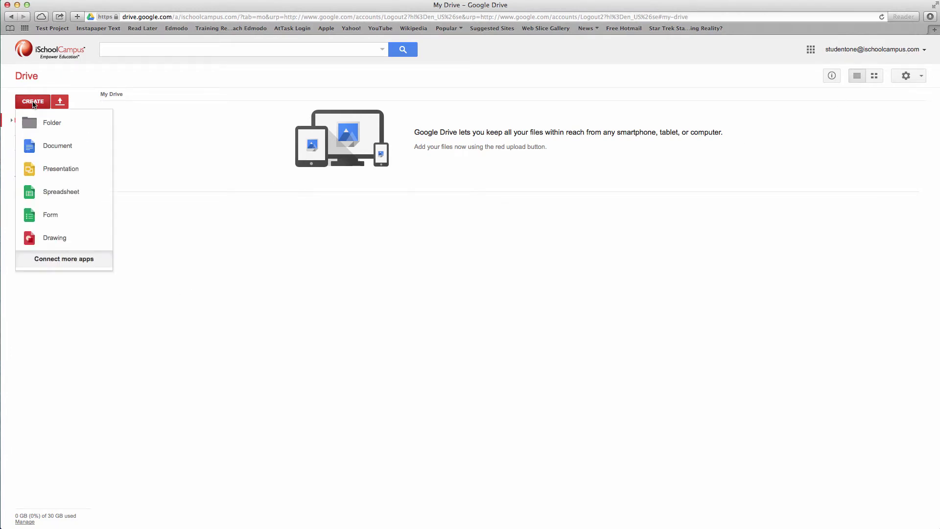
{"action": "left_click", "coordinate": [52, 125]}
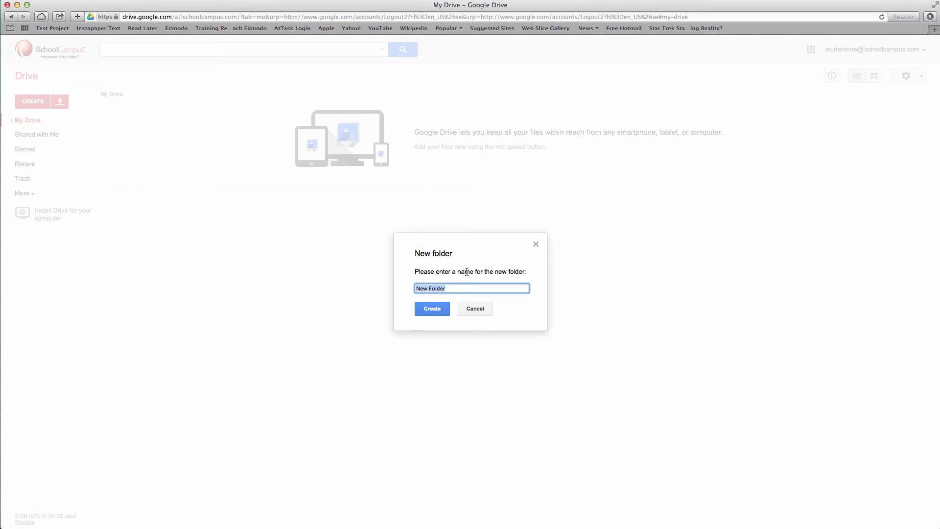
- Name the new folder 'One Student Period 1 Language Arts', correcting its capitalisation
{"action": "type", "text": "onestudent"}
{"action": "type", "text": "period 1 Language Arts"}
{"action": "key", "text": "BackSpace"}
{"action": "type", "text": "O"}
{"action": "key", "text": "BackSpace"}
{"action": "type", "text": "S"}
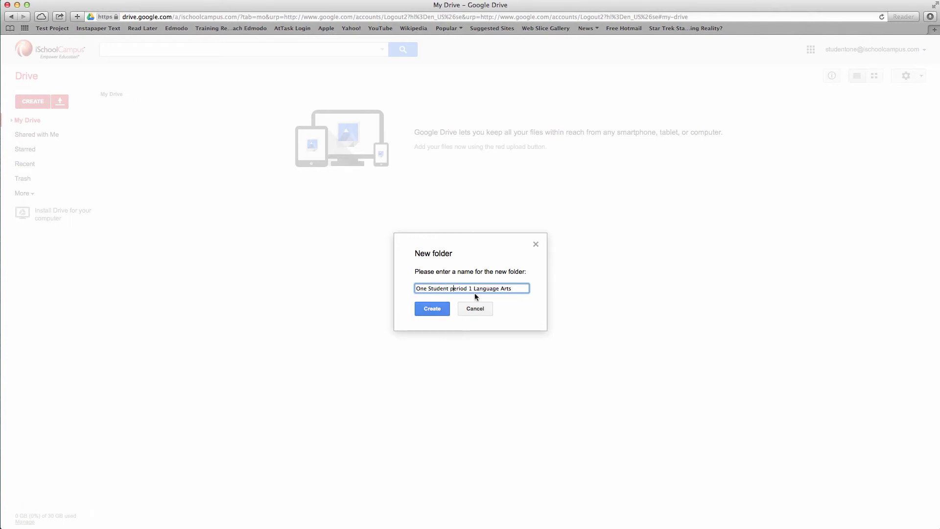
{"action": "left_click", "coordinate": [450, 288]}
{"action": "key", "text": "BackSpace"}
{"action": "type", "text": "P"}
- Create the One Student Period 1 Language Arts folder and invite the teacher account to it
{"action": "left_click", "coordinate": [437, 309]}
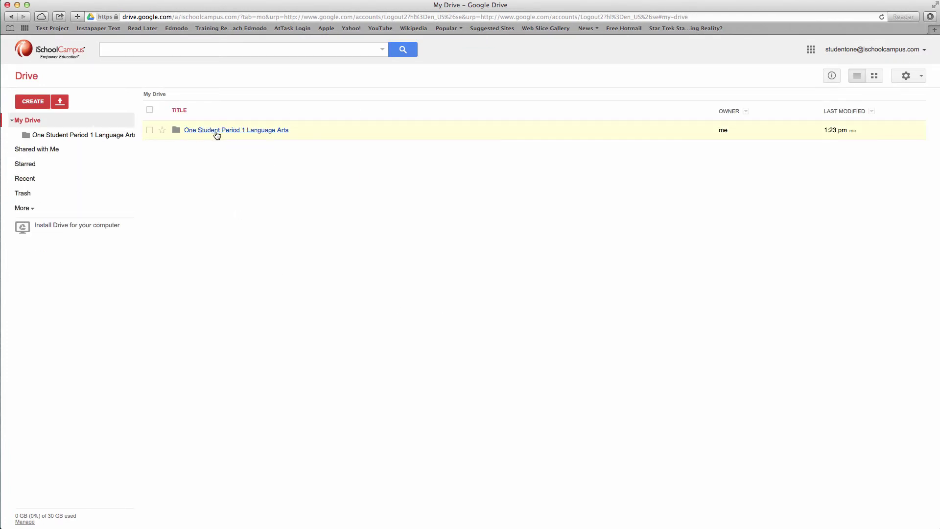
{"action": "left_click", "coordinate": [149, 130]}
{"action": "left_click", "coordinate": [166, 76]}
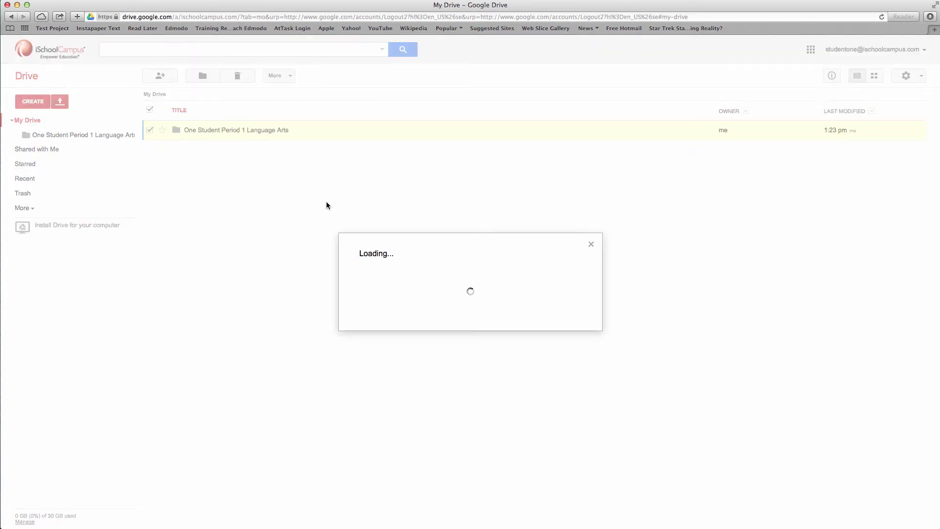
{"action": "left_click", "coordinate": [396, 359]}
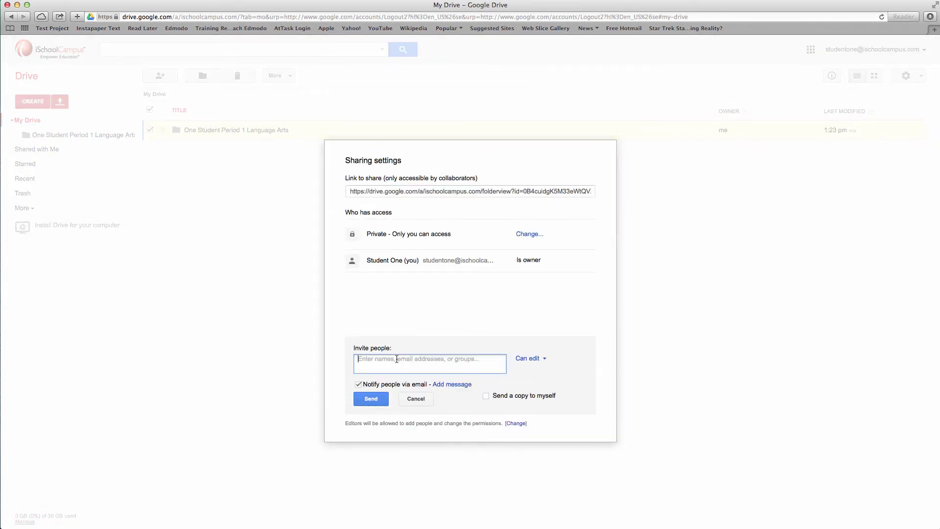
{"action": "type", "text": "teacher"}
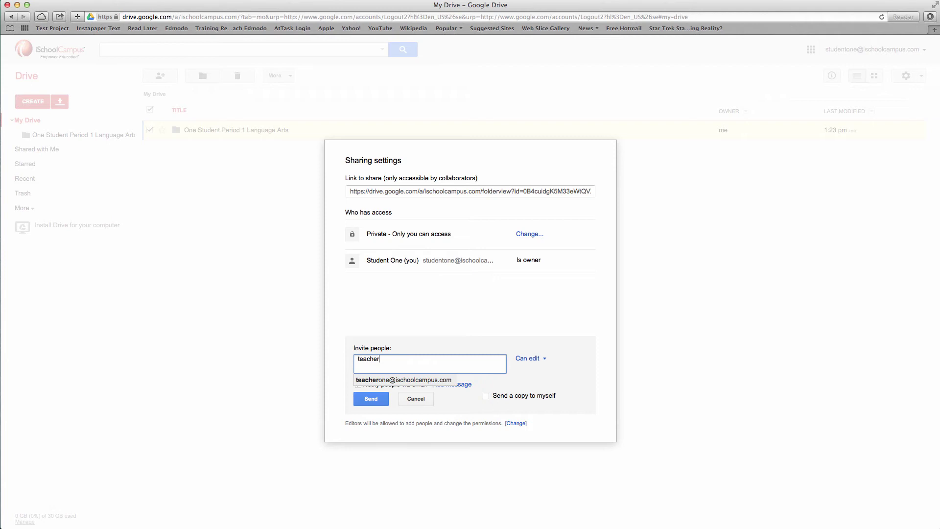
{"action": "left_click", "coordinate": [404, 379]}
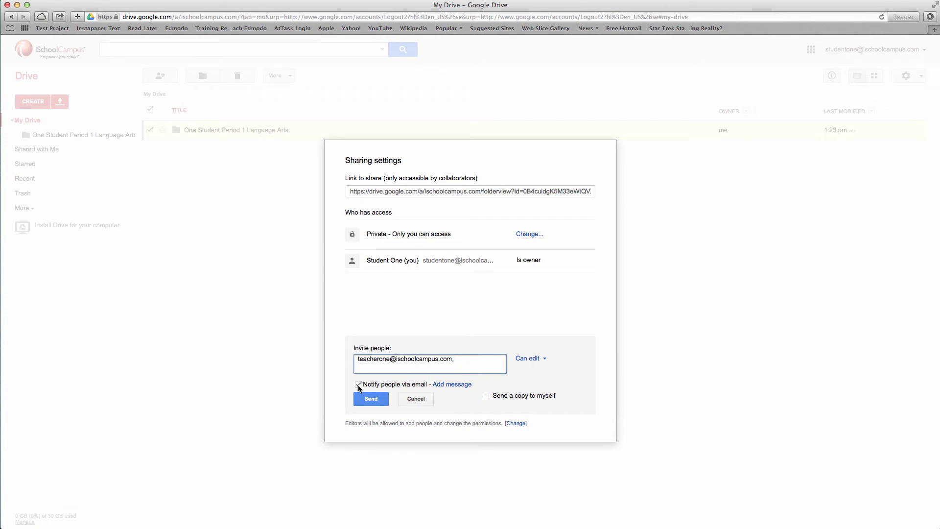
- Share the folder with the teacher as editor without sending a notification e-mail
{"action": "left_click", "coordinate": [358, 384]}
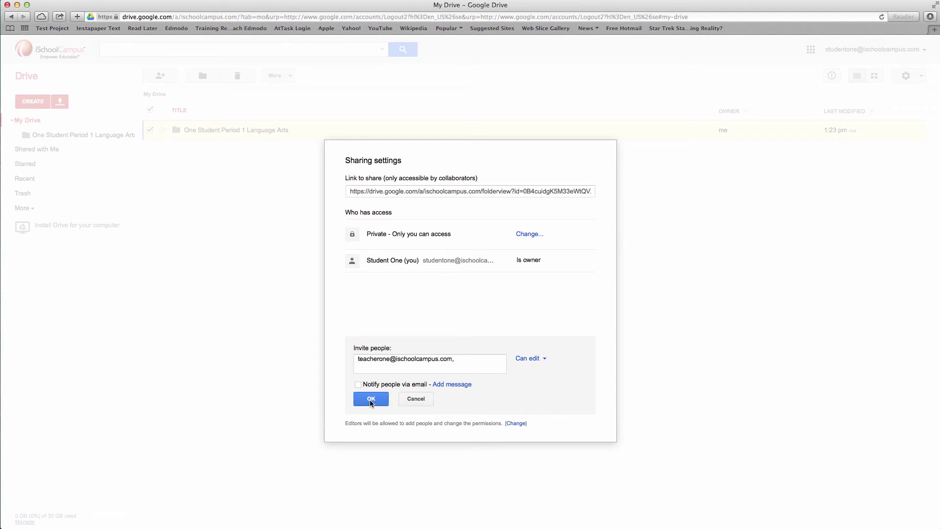
{"action": "left_click", "coordinate": [370, 399]}
{"action": "left_click", "coordinate": [363, 195]}
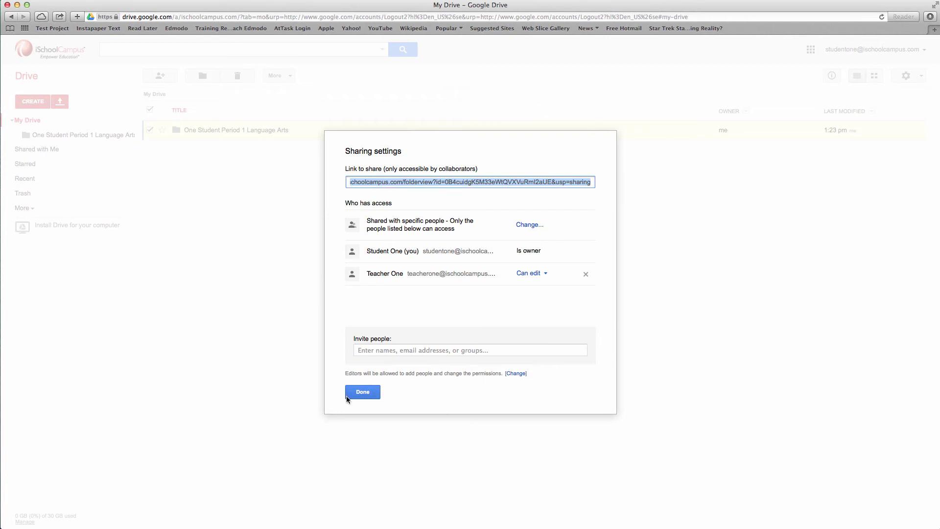
{"action": "left_click", "coordinate": [358, 395]}
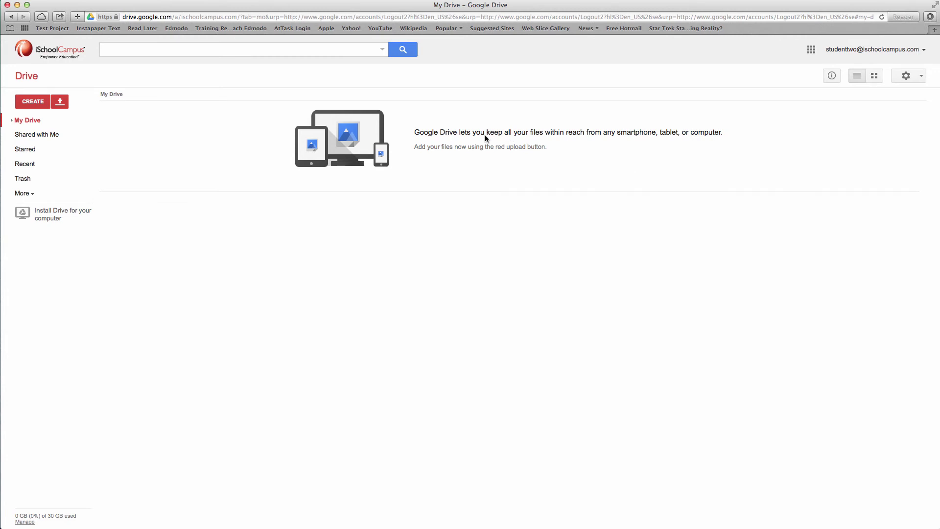
- Create a new folder named 'Two Student Period 1 Language Arts'
{"action": "left_click", "coordinate": [37, 106]}
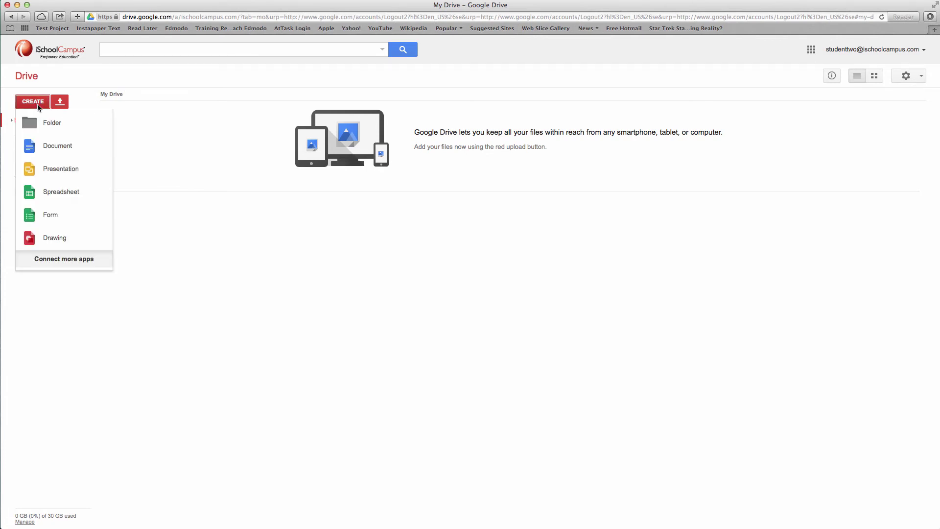
{"action": "left_click", "coordinate": [49, 126]}
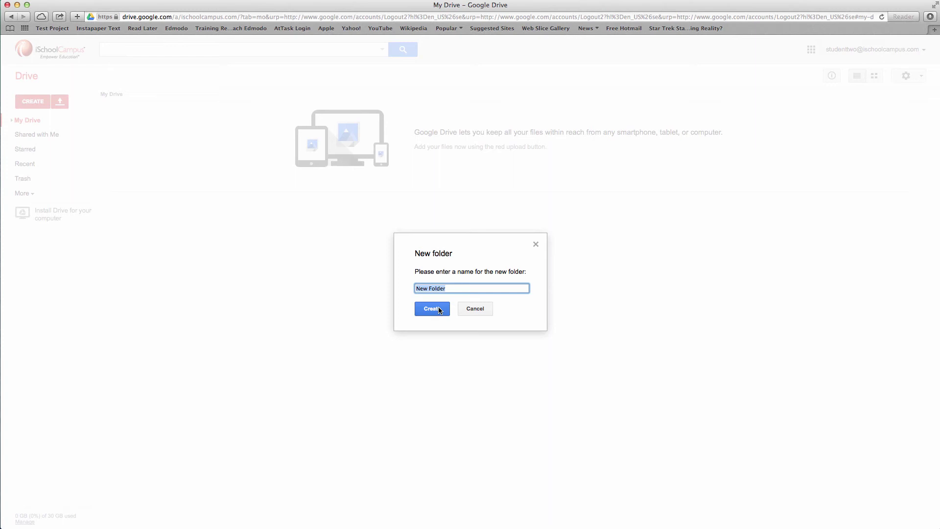
{"action": "type", "text": "two"}
{"action": "key", "text": "BackSpace"}
{"action": "key", "text": "BackSpace"}
{"action": "key", "text": "BackSpace"}
{"action": "type", "text": "Two Student Period 1 Language Arts"}
{"action": "left_click", "coordinate": [432, 309]}
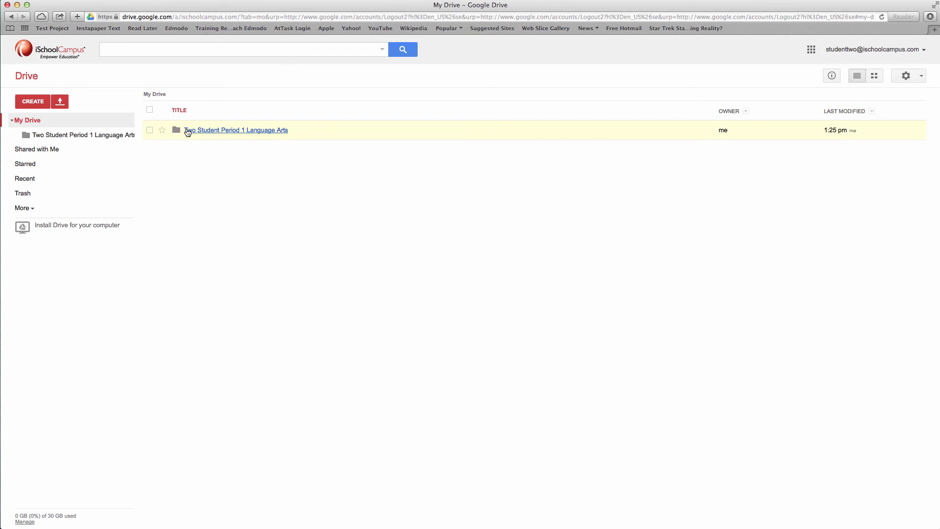
- Invite the teacher's e-mail address to the Two Student Period 1 Language Arts folder
{"action": "left_click", "coordinate": [149, 130]}
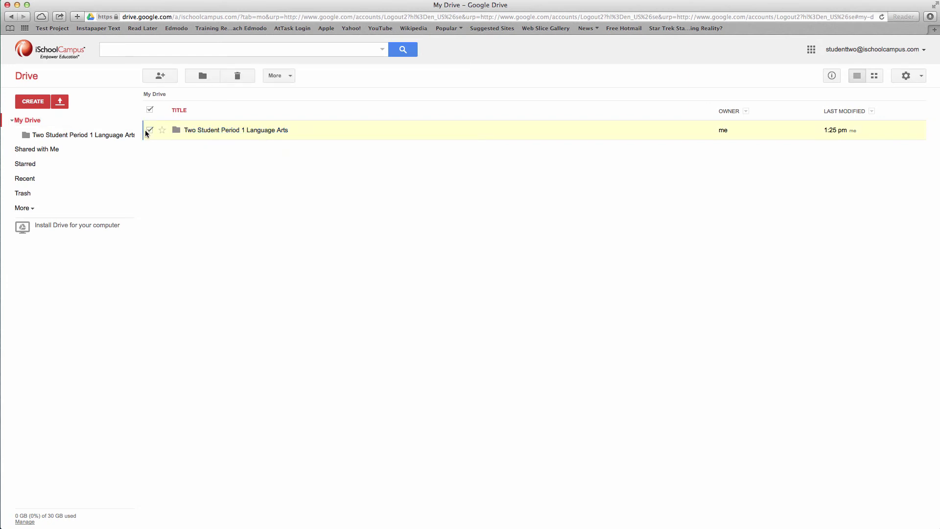
{"action": "left_click", "coordinate": [163, 76]}
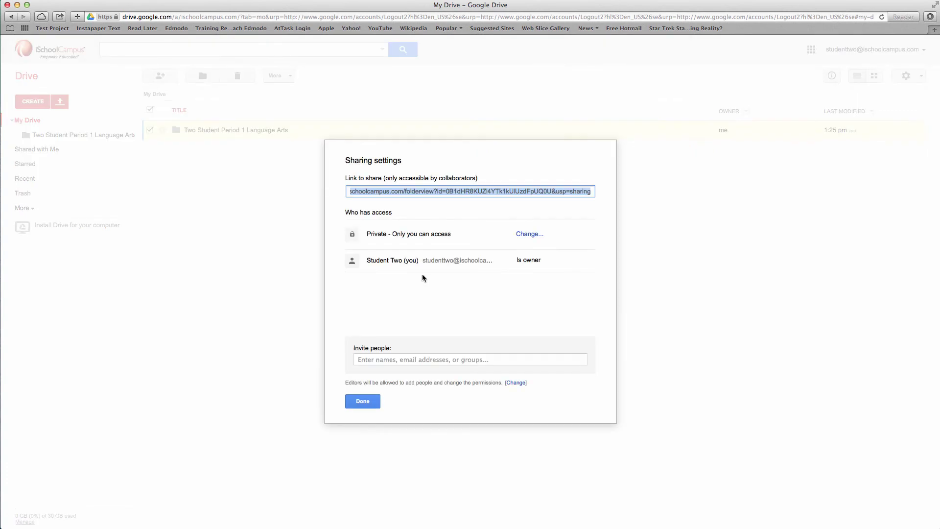
{"action": "left_click", "coordinate": [411, 360]}
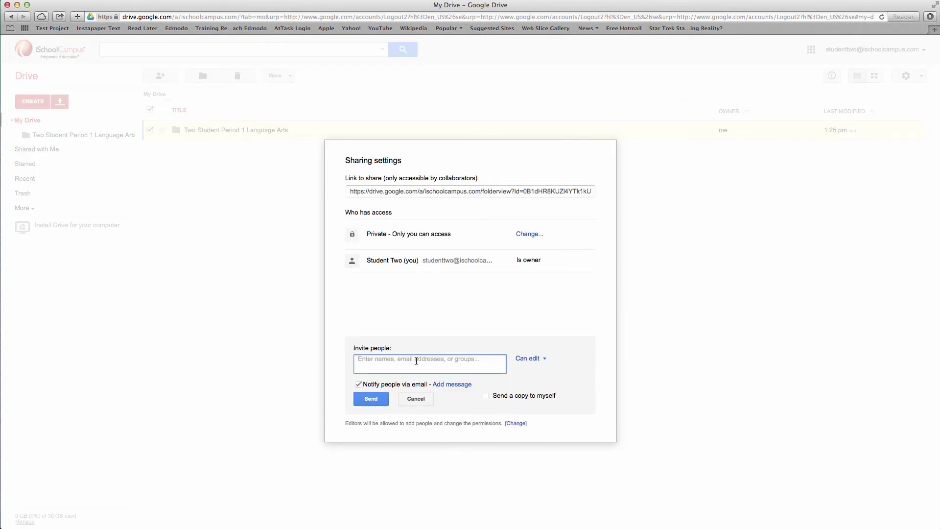
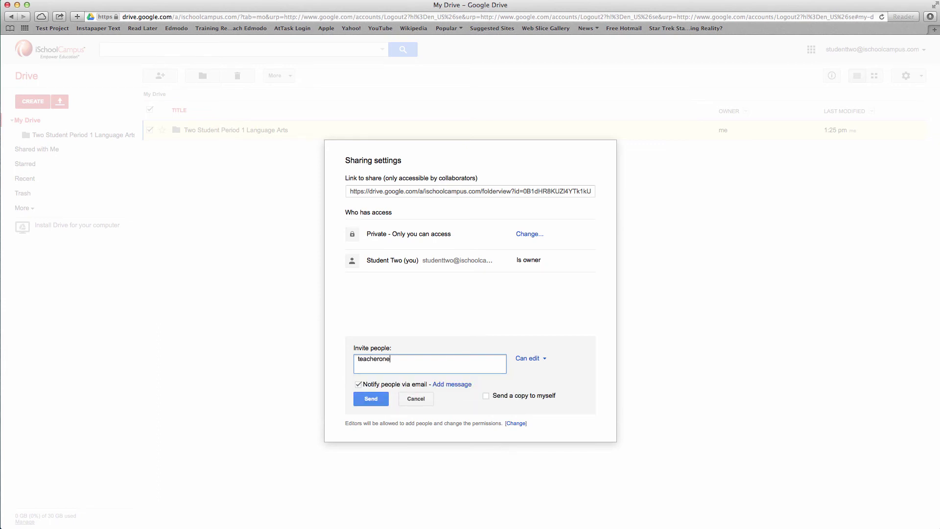
- Send the Can edit invite without e-mail notification and close the sharing settings
{"action": "left_click", "coordinate": [358, 384]}
{"action": "left_click", "coordinate": [371, 399]}
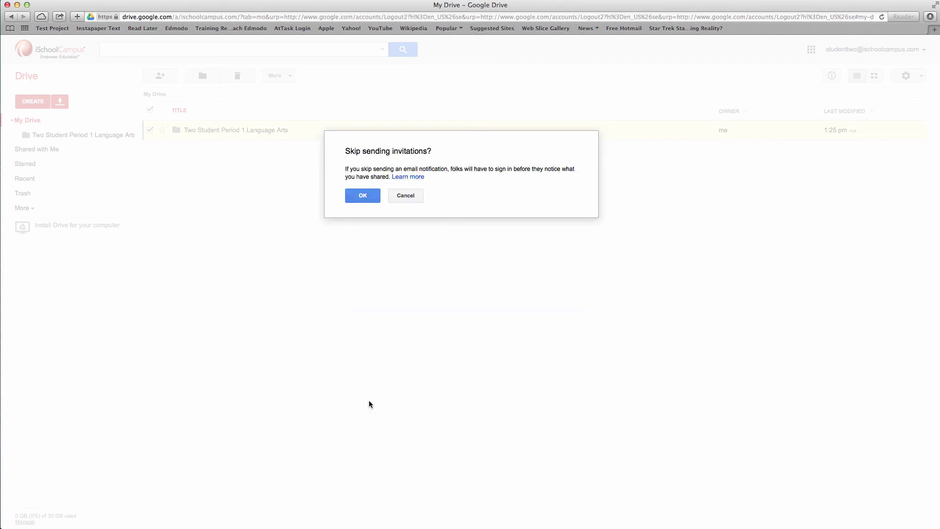
{"action": "left_click", "coordinate": [358, 196]}
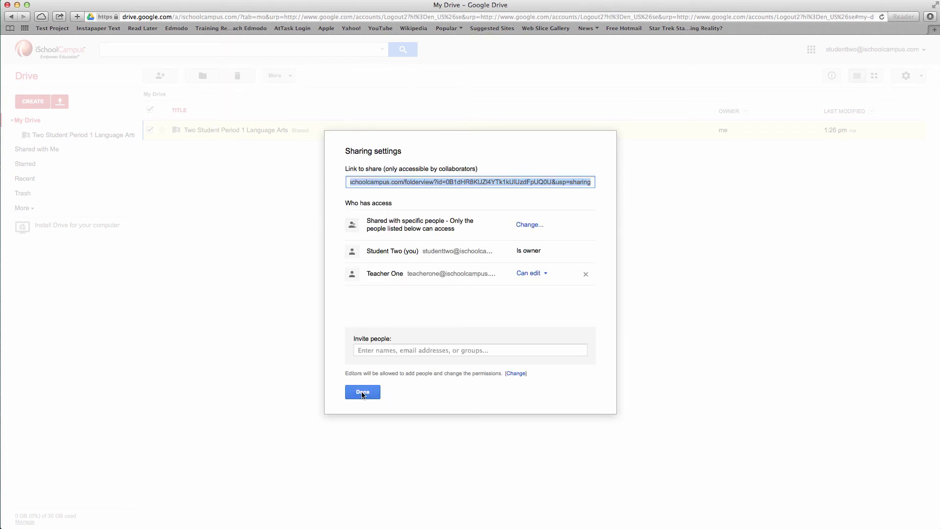
{"action": "left_click", "coordinate": [362, 395]}
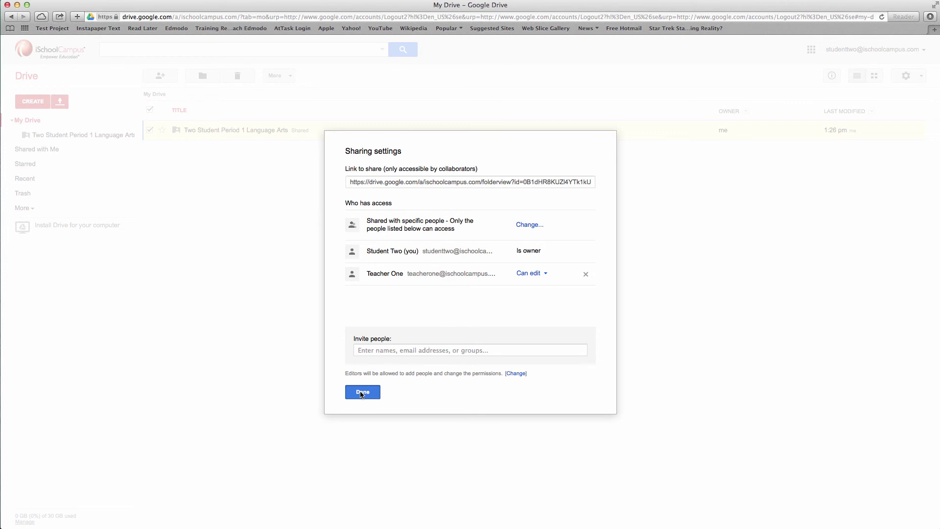
{"action": "left_click", "coordinate": [362, 394]}
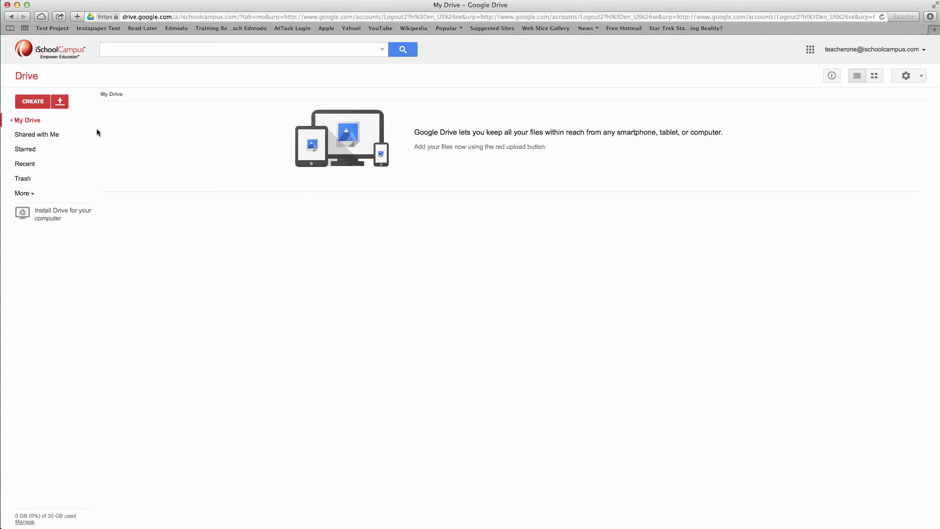
- Create a folder named 'Period 1 Language Arts' in the teacher's My Drive
{"action": "left_click", "coordinate": [36, 105]}
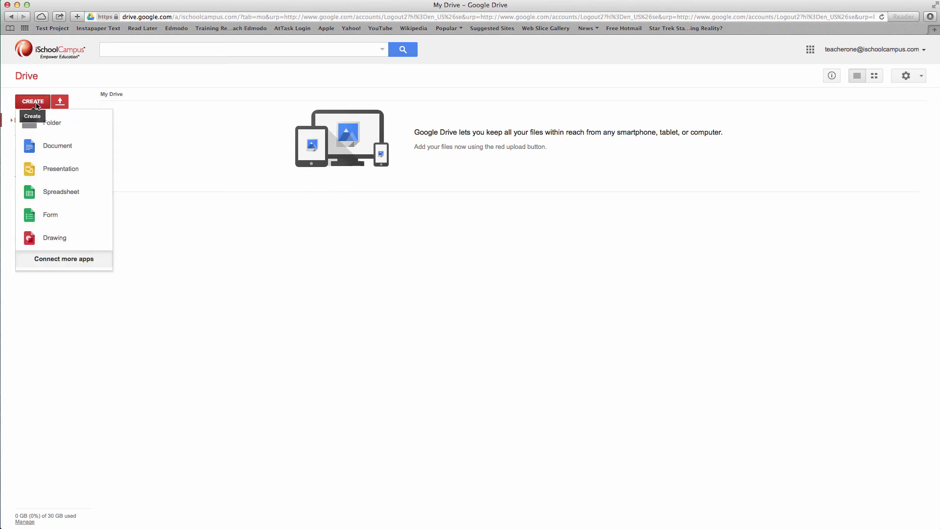
{"action": "left_click", "coordinate": [73, 122]}
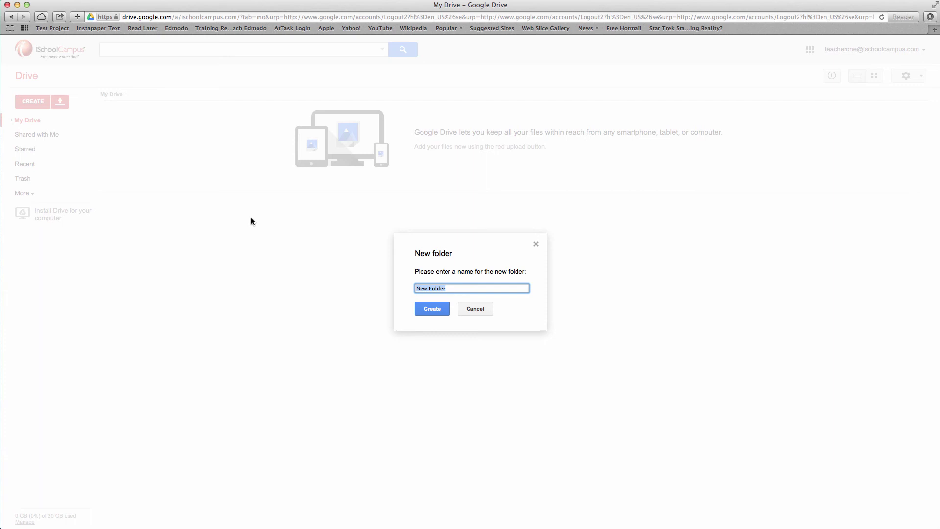
{"action": "type", "text": "Period 1 Languages Arts"}
{"action": "left_click", "coordinate": [432, 308]}
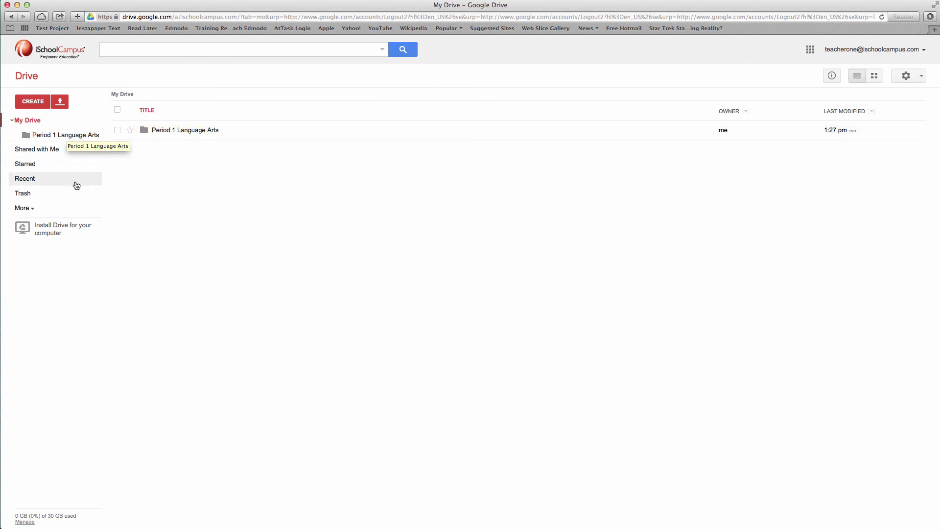
- From Shared with me, move the Two Student and One Student folders into Period 1 Language Arts
{"action": "left_click", "coordinate": [51, 152]}
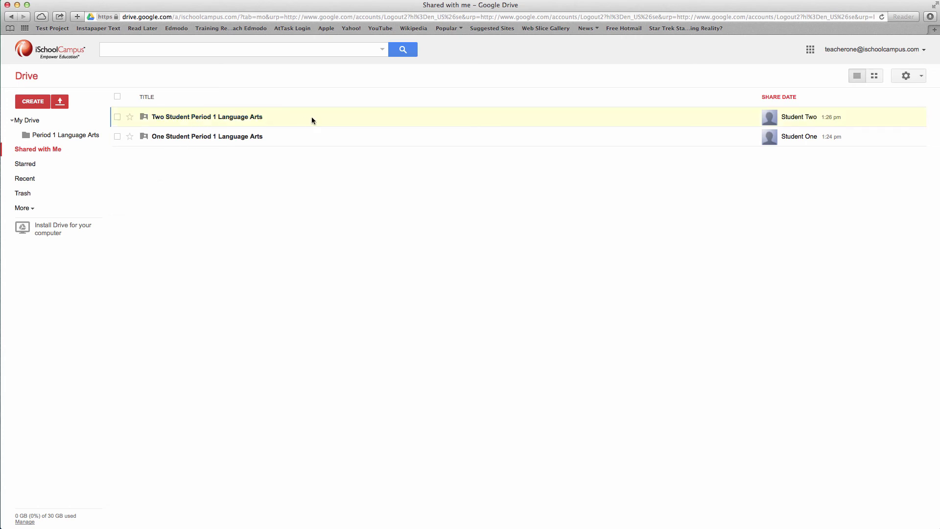
{"action": "left_click_drag", "start_coordinate": [312, 121], "coordinate": [75, 137]}
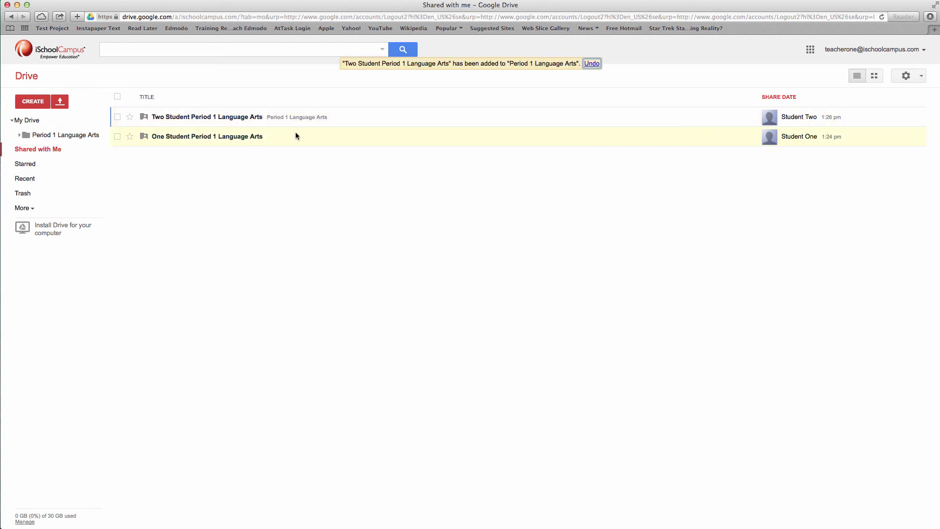
{"action": "left_click_drag", "start_coordinate": [296, 132], "coordinate": [83, 141]}
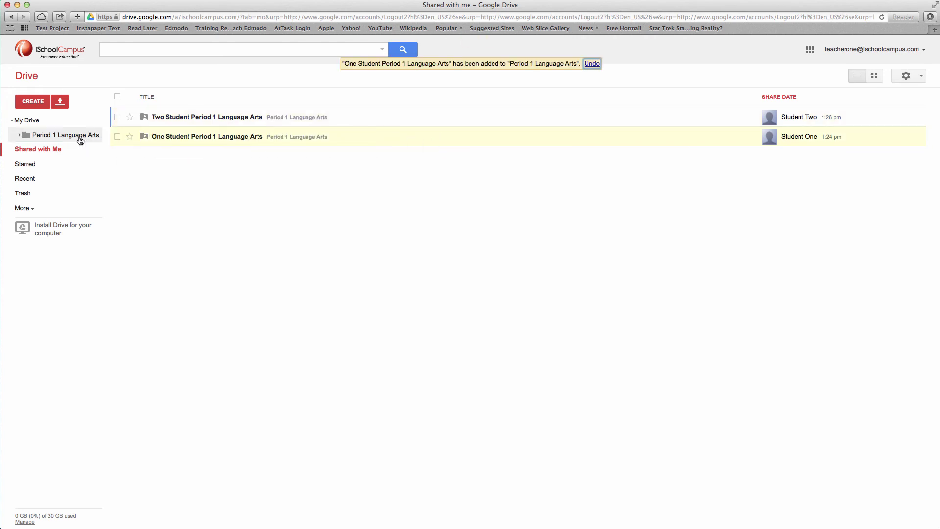
{"action": "left_click", "coordinate": [50, 154]}
- Open Period 1 Language Arts from the sidebar to see both student folders
{"action": "left_click", "coordinate": [52, 135]}
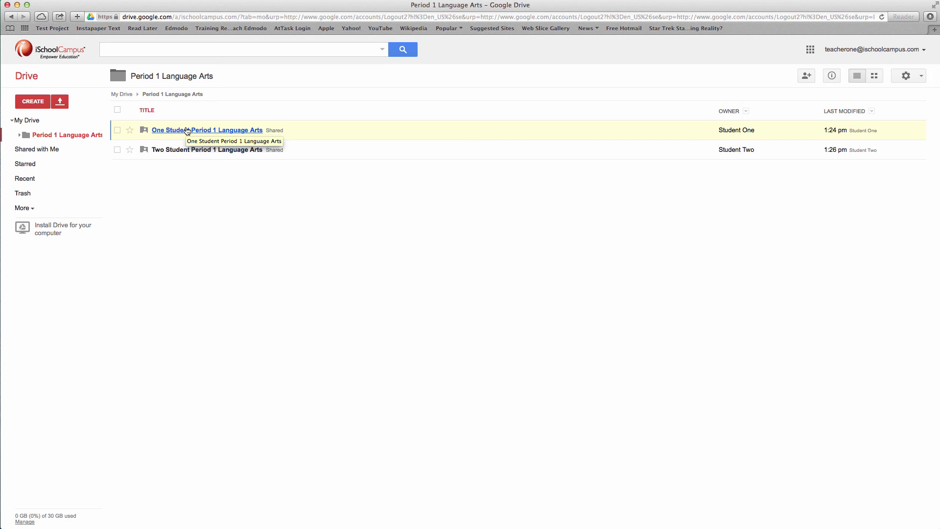
- Open the One Student Period 1 Language Arts folder to confirm it is empty
{"action": "left_click", "coordinate": [187, 130]}
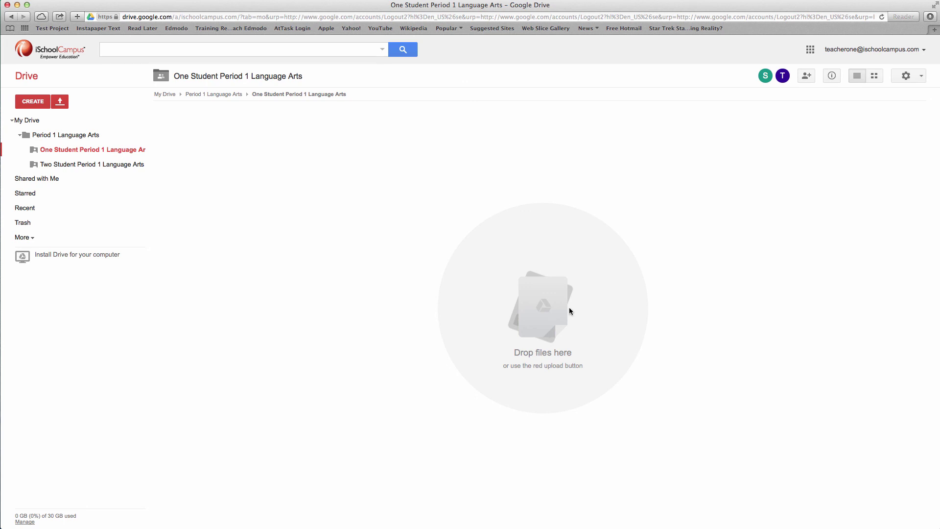
{"action": "mouse_move", "coordinate": [766, 76]}
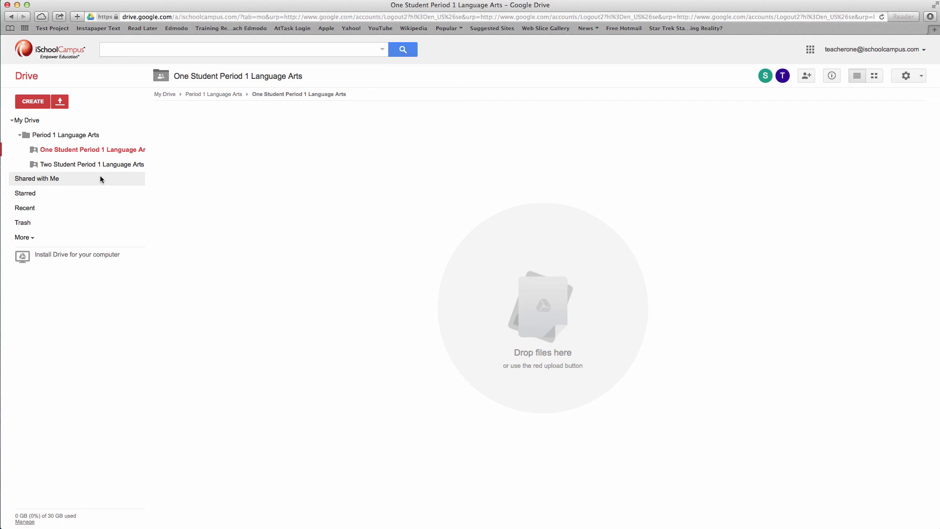
{"action": "left_click", "coordinate": [90, 165]}
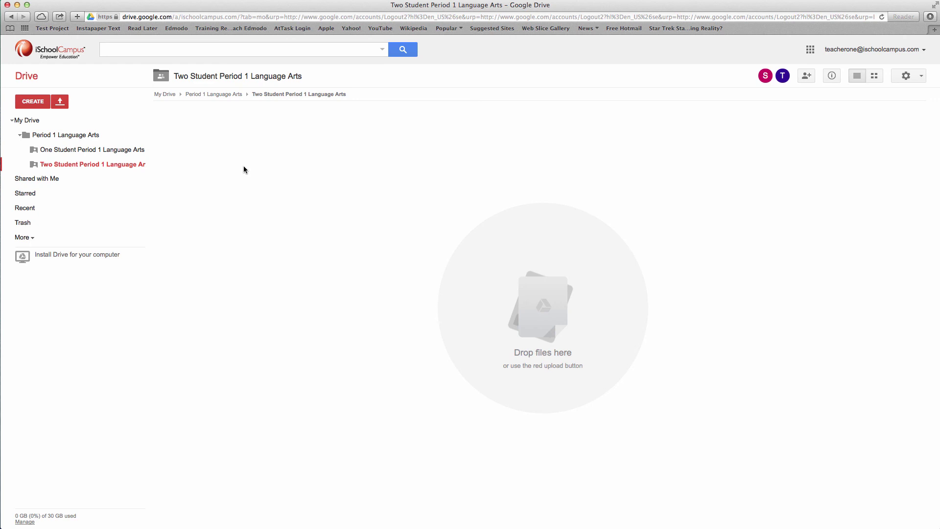
{"action": "left_click", "coordinate": [122, 149]}
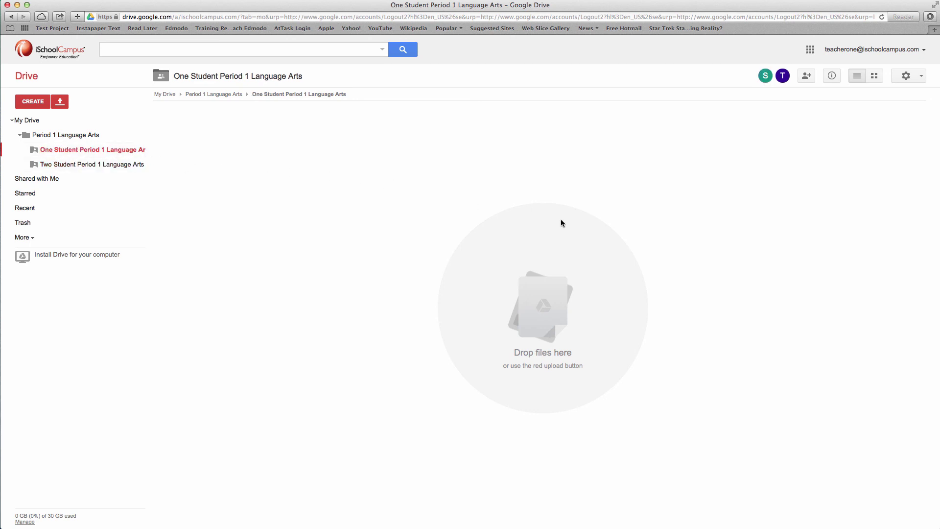